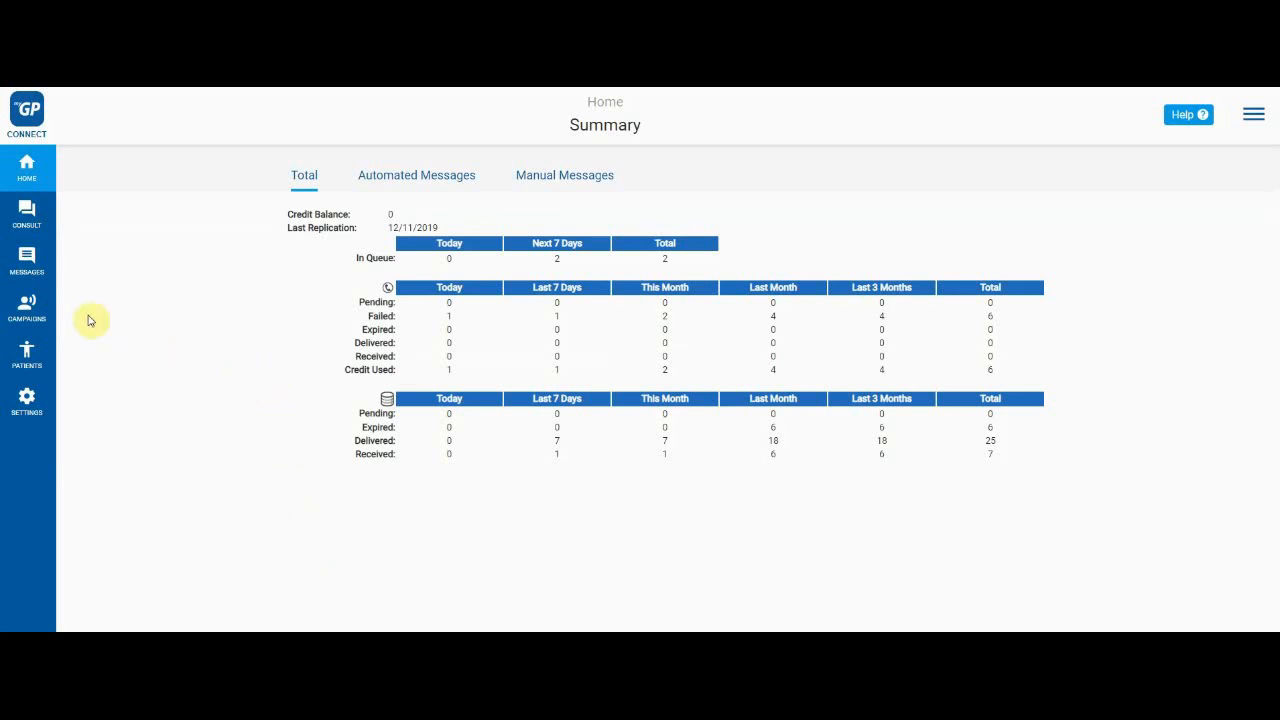
# Start a new Call/Recall campaign.
pyautogui.click(28, 315)
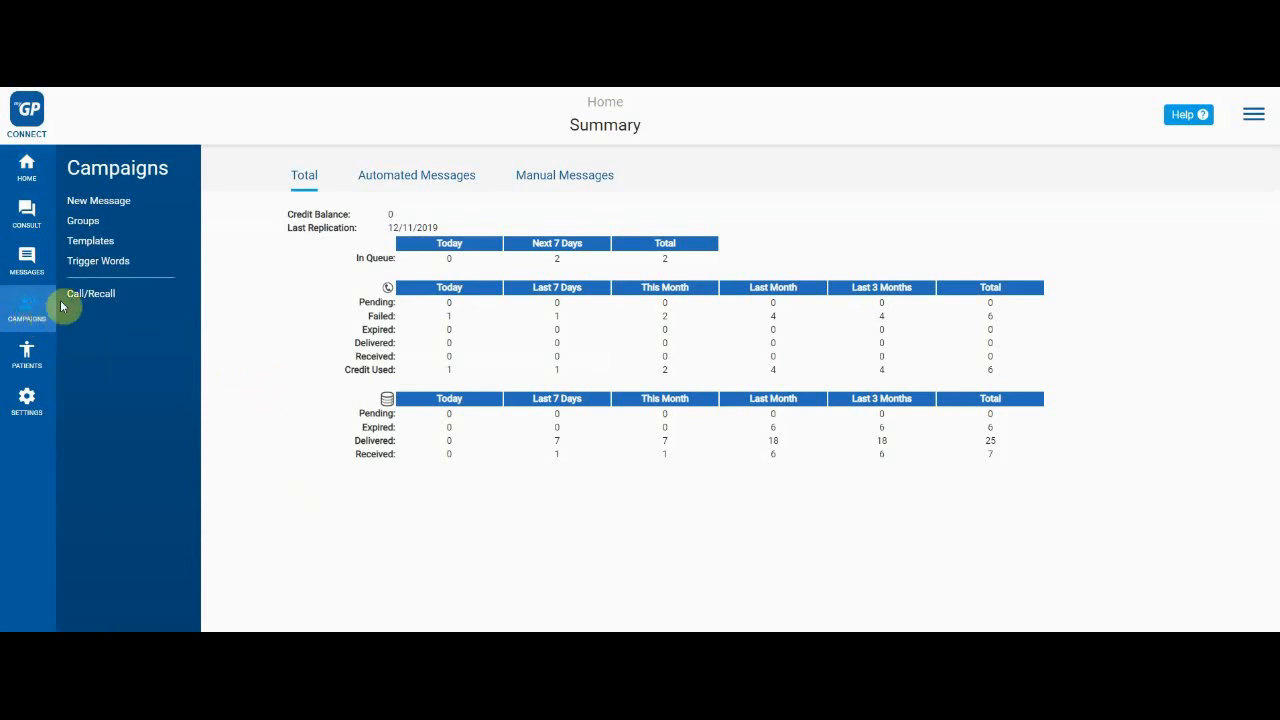
pyautogui.click(91, 298)
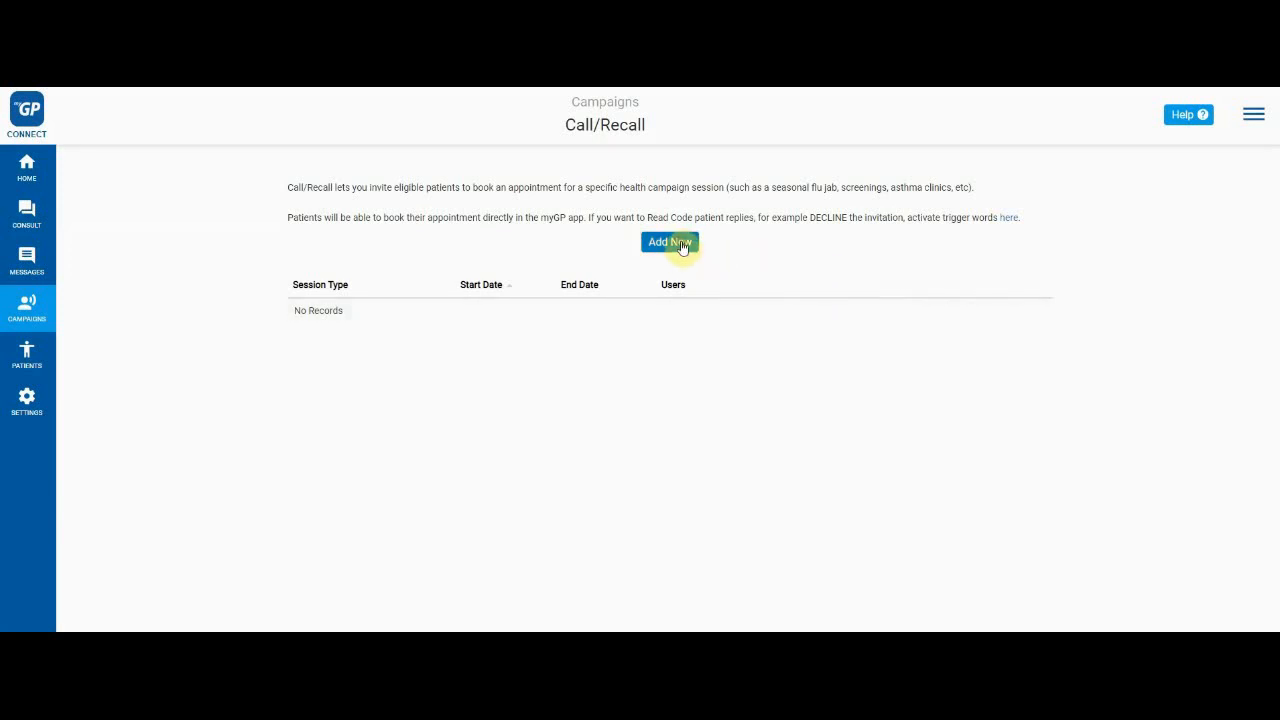
pyautogui.click(670, 242)
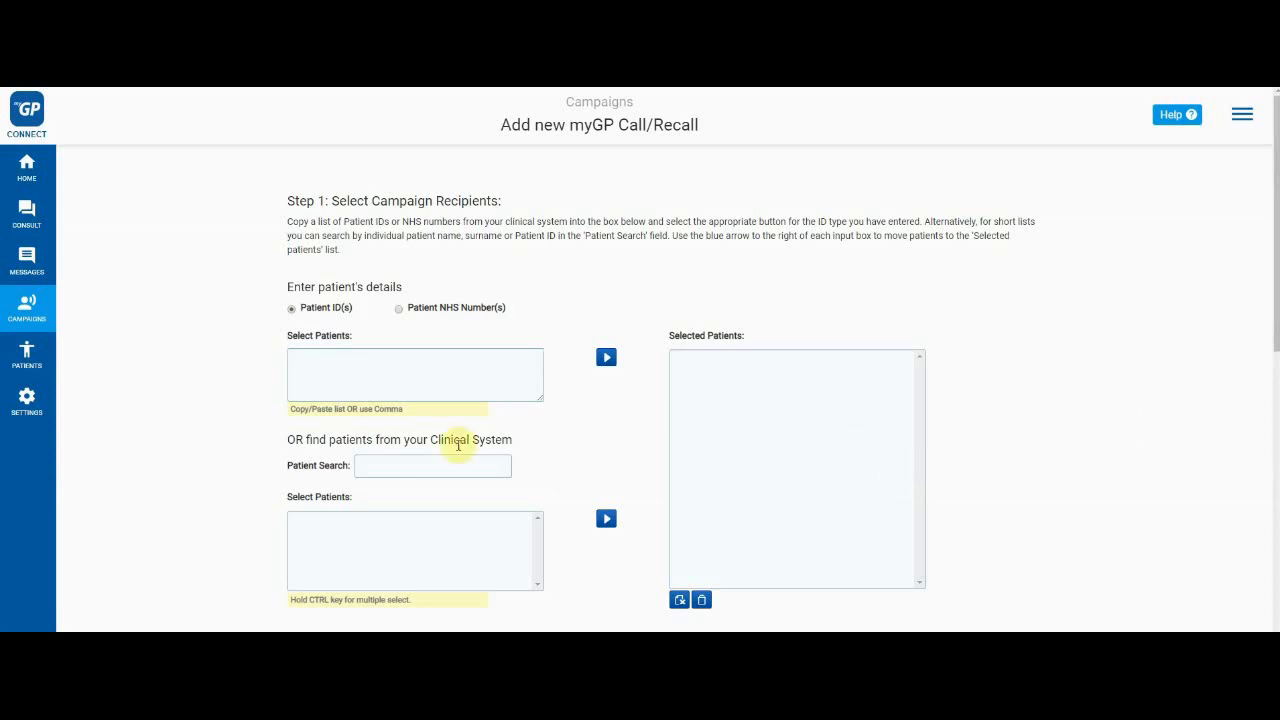
# Enter the list of patient IDs and move those patients to the campaign's selected recipients.
pyautogui.click(391, 464)
pyautogui.write('jim')
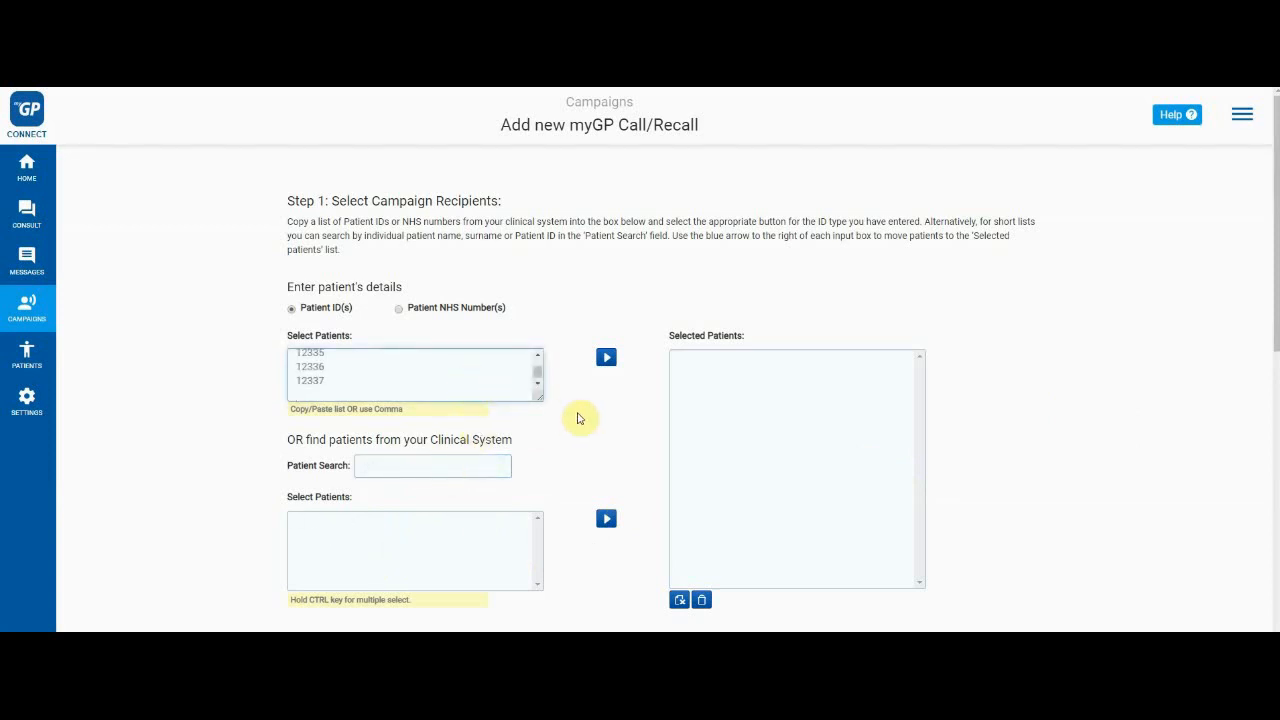
pyautogui.click(606, 357)
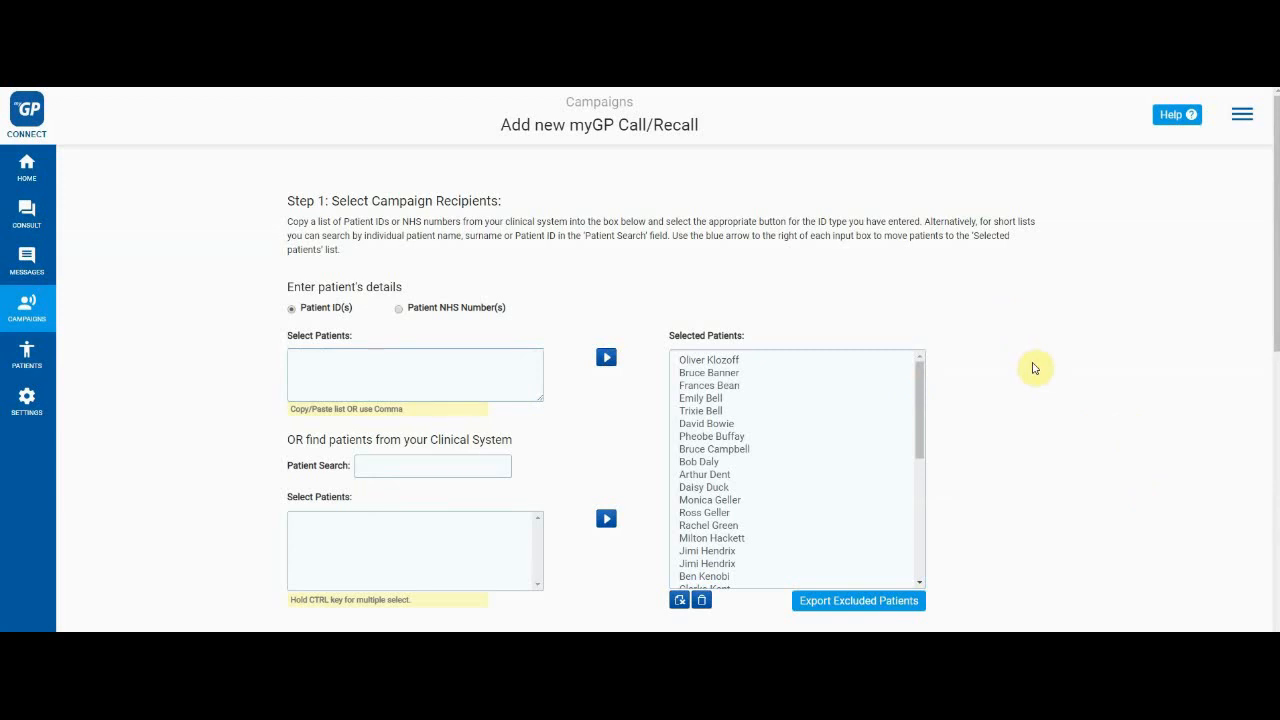
# Fill in the data and SMS messages inviting <firstname2> to a free Flu jab, bookable via the myGP app or refused by texting DECLINE.
pyautogui.scroll(-4, 1034, 368)
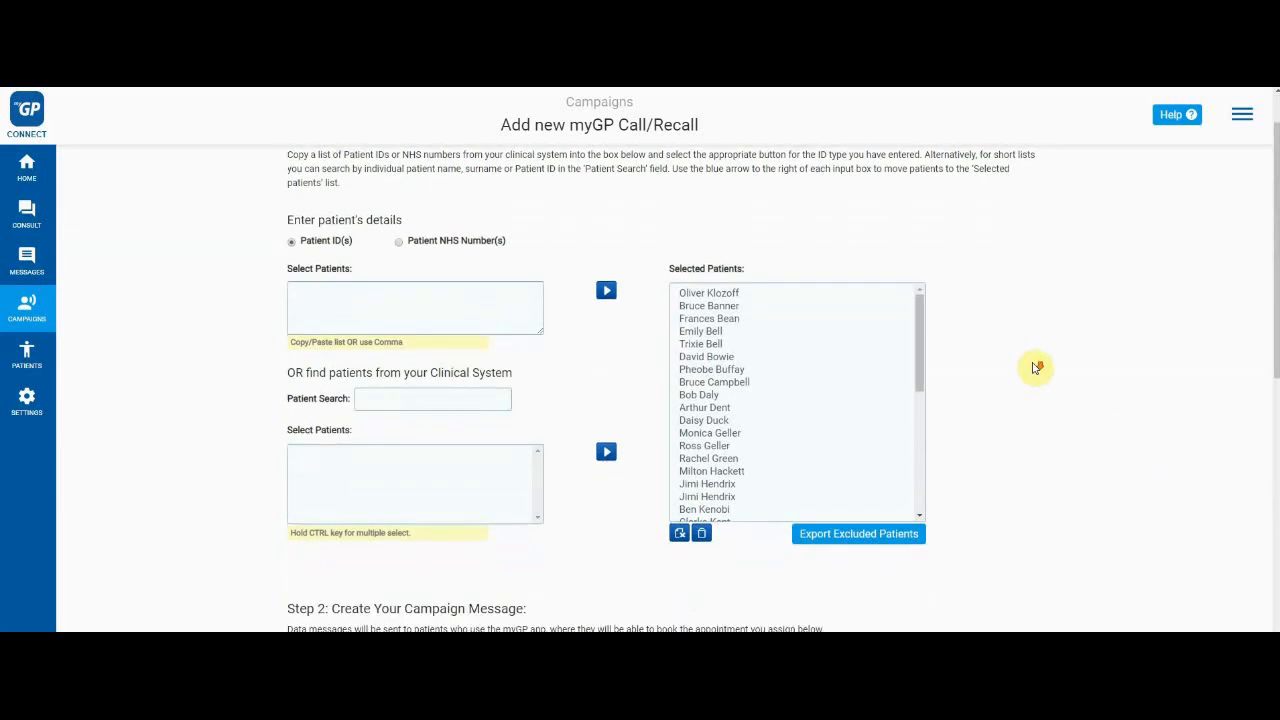
pyautogui.scroll(-2, 1034, 368)
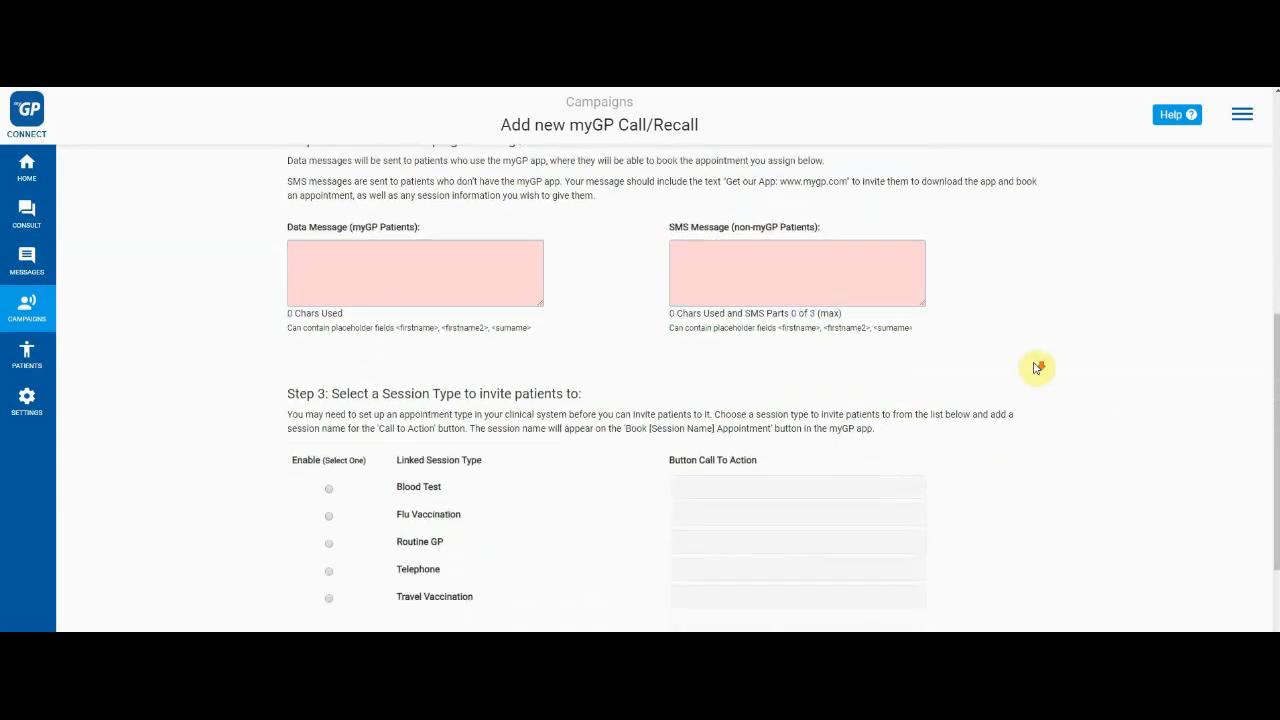
pyautogui.scroll(1, 1034, 368)
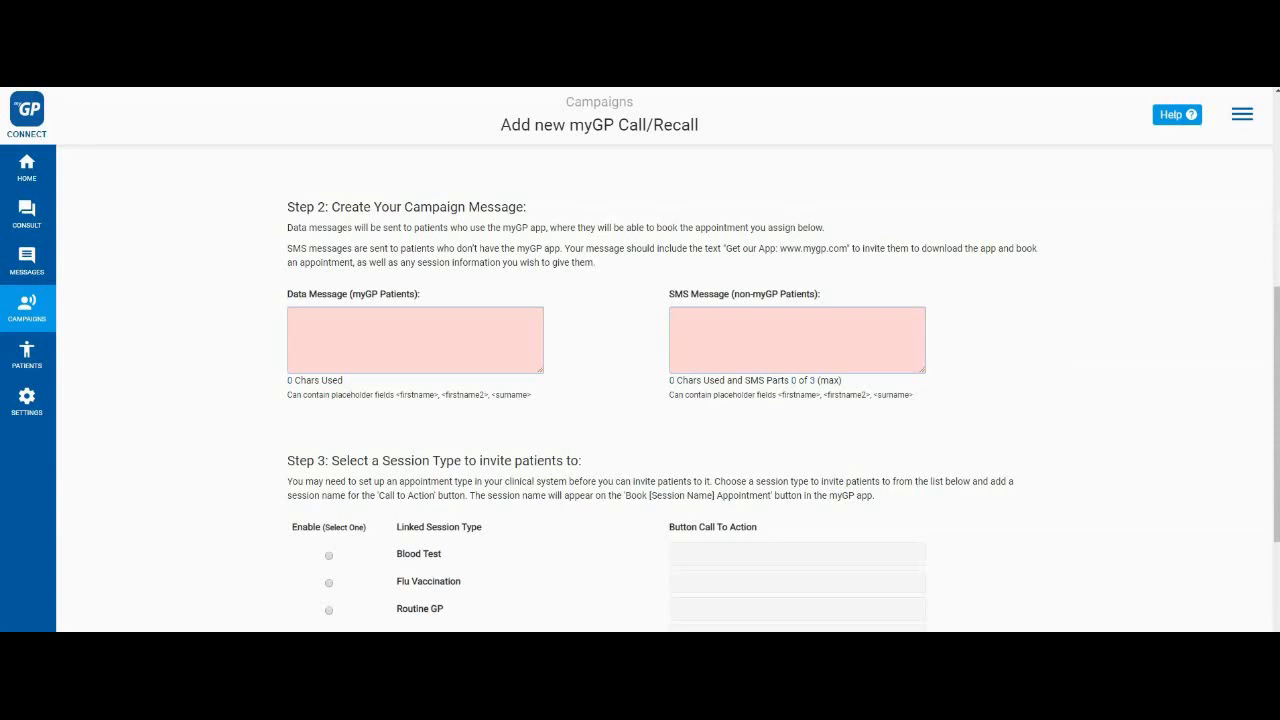
pyautogui.click(380, 317)
pyautogui.rightClick(380, 318)
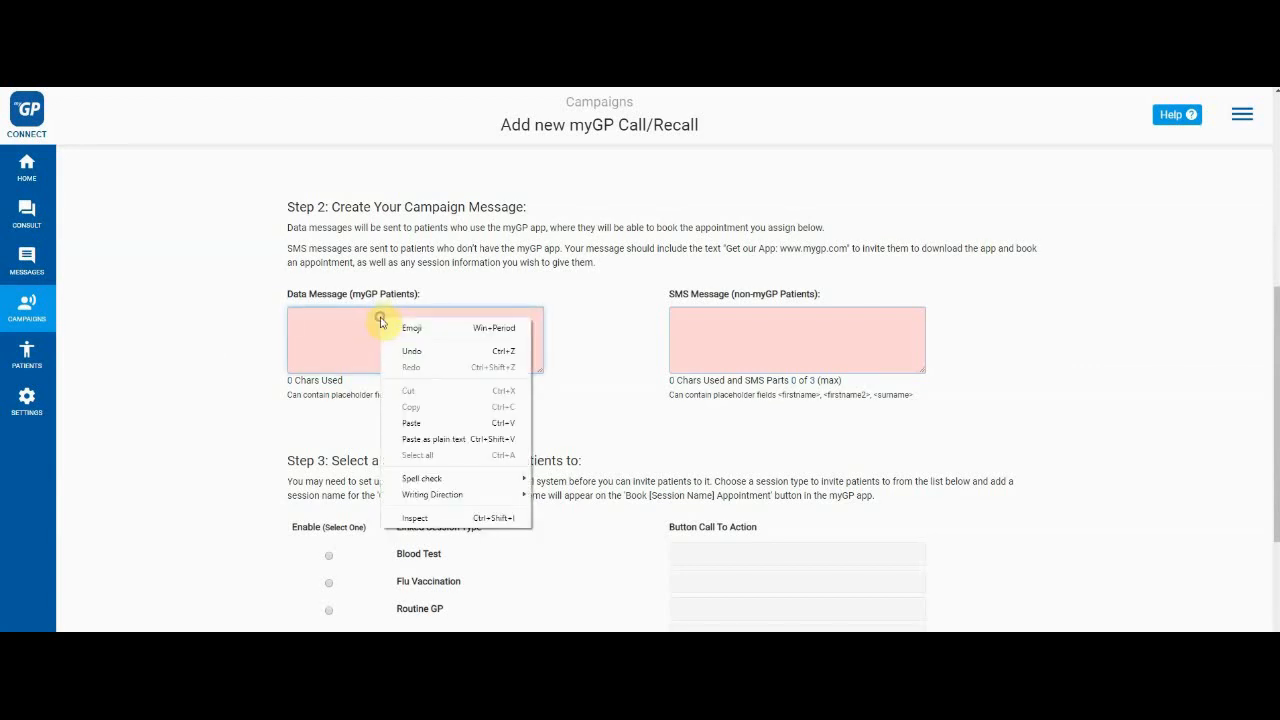
pyautogui.click(432, 423)
pyautogui.click(210, 436)
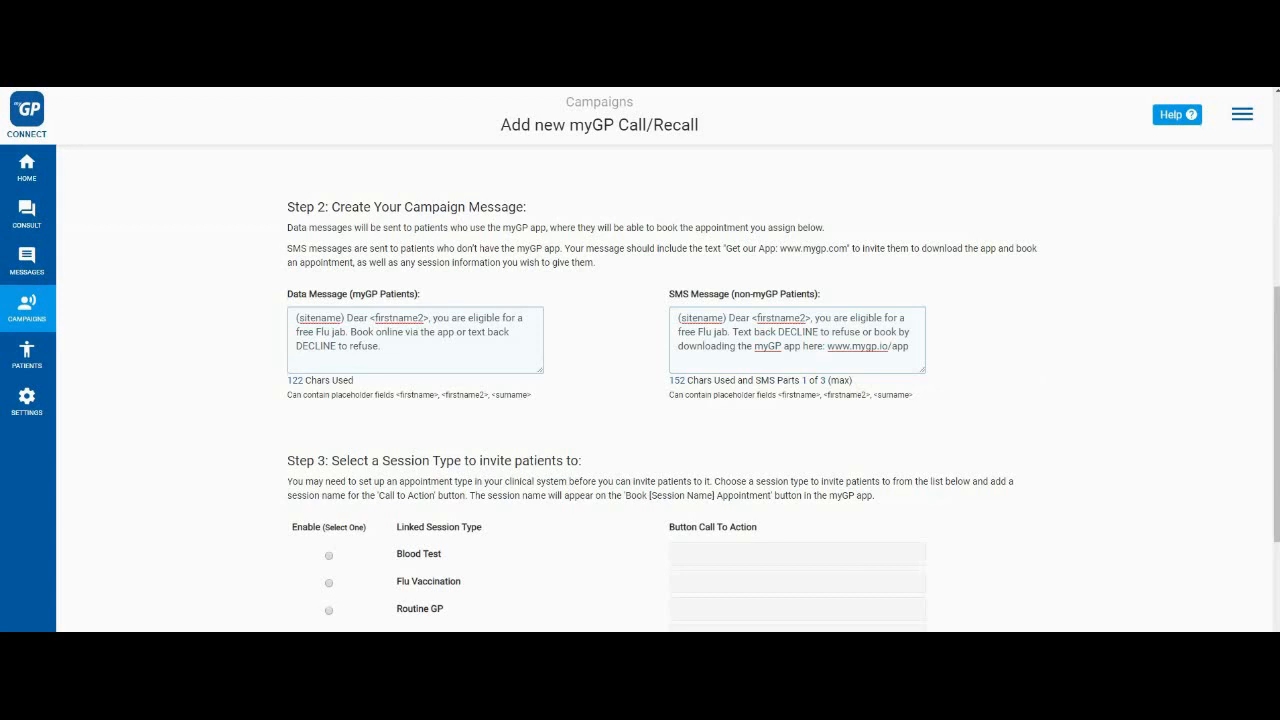
# Enable the Flu Vaccination session type with the call to action "Book Flu Appointment".
pyautogui.scroll(-5, 1225, 560)
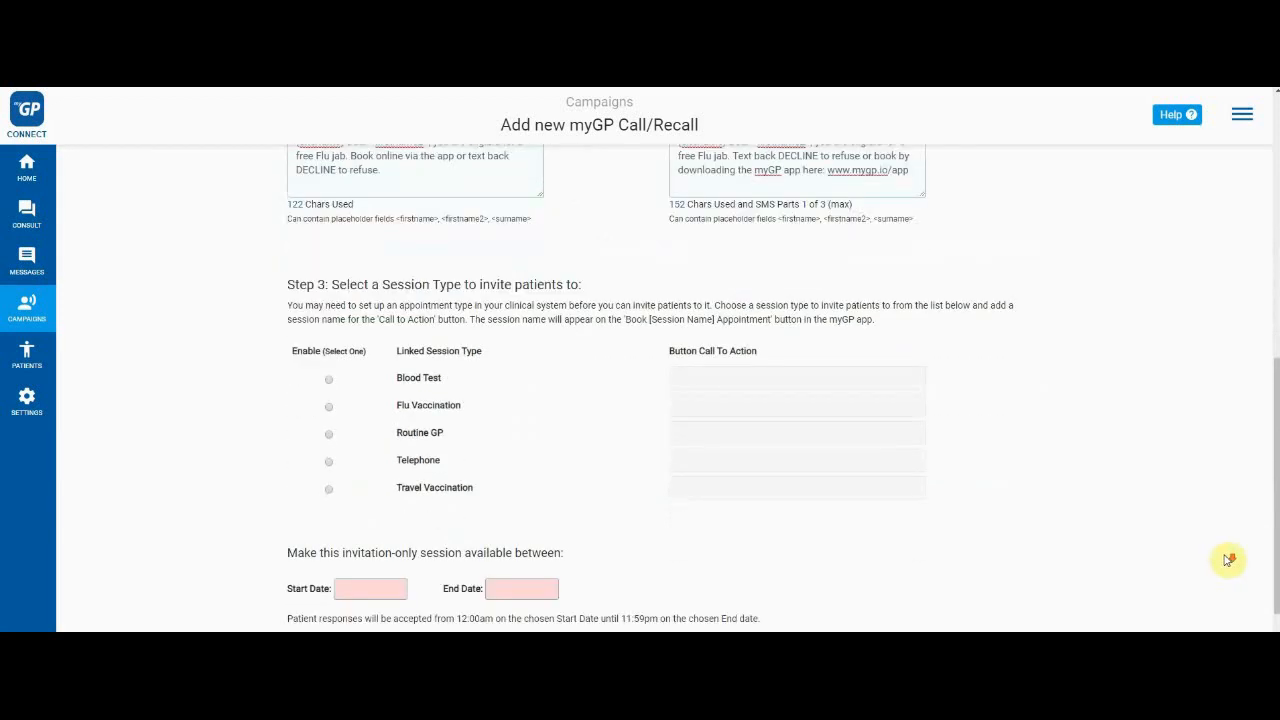
pyautogui.scroll(1, 1227, 561)
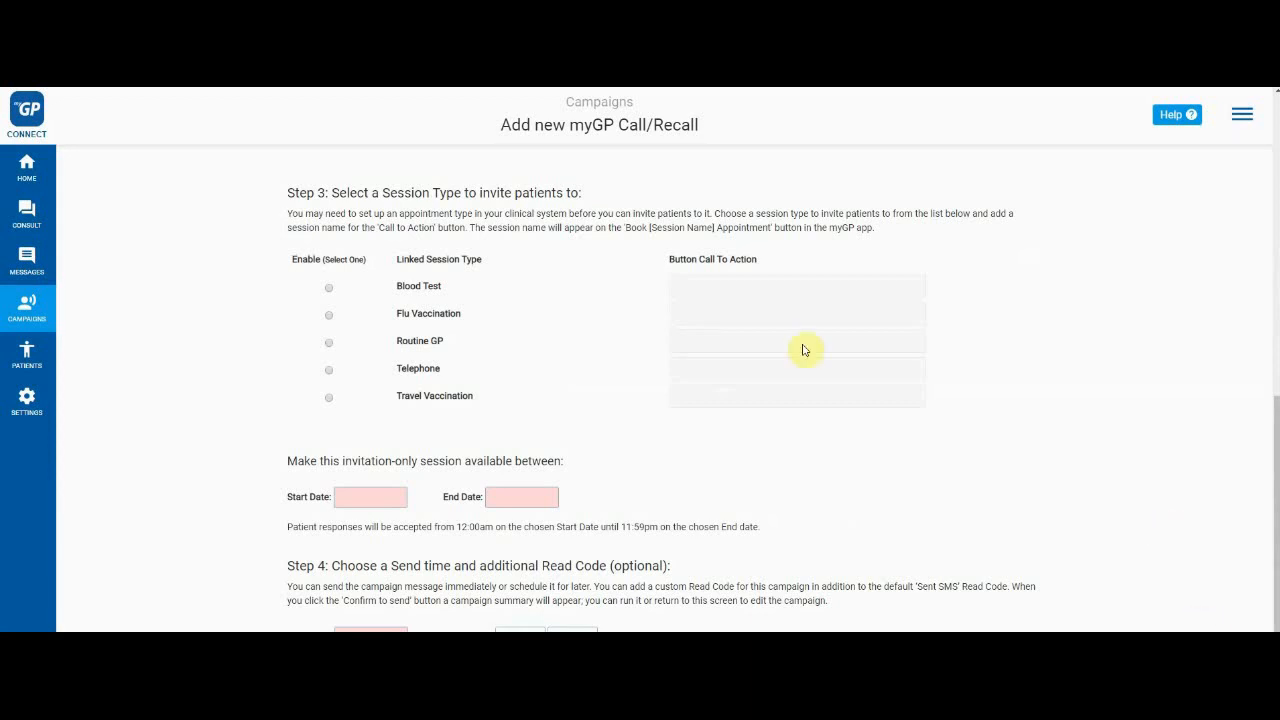
pyautogui.click(329, 317)
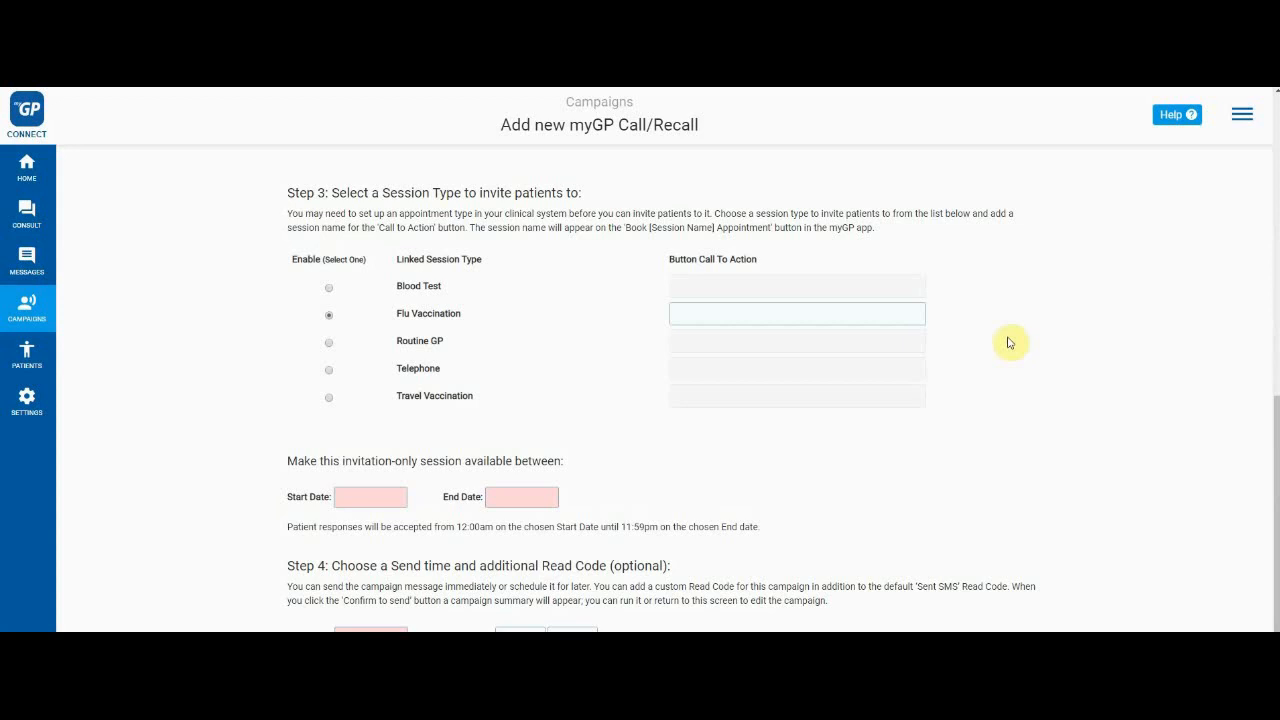
pyautogui.click(911, 316)
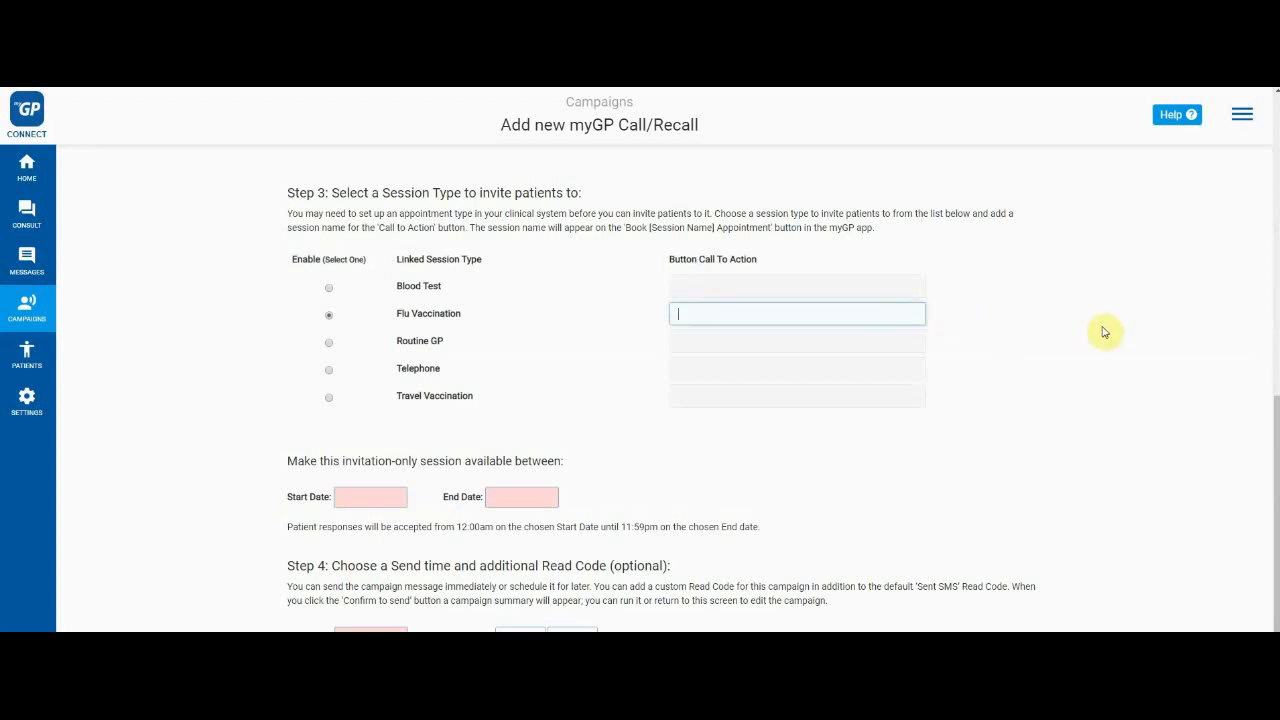
pyautogui.write('Book Flu Appointment')
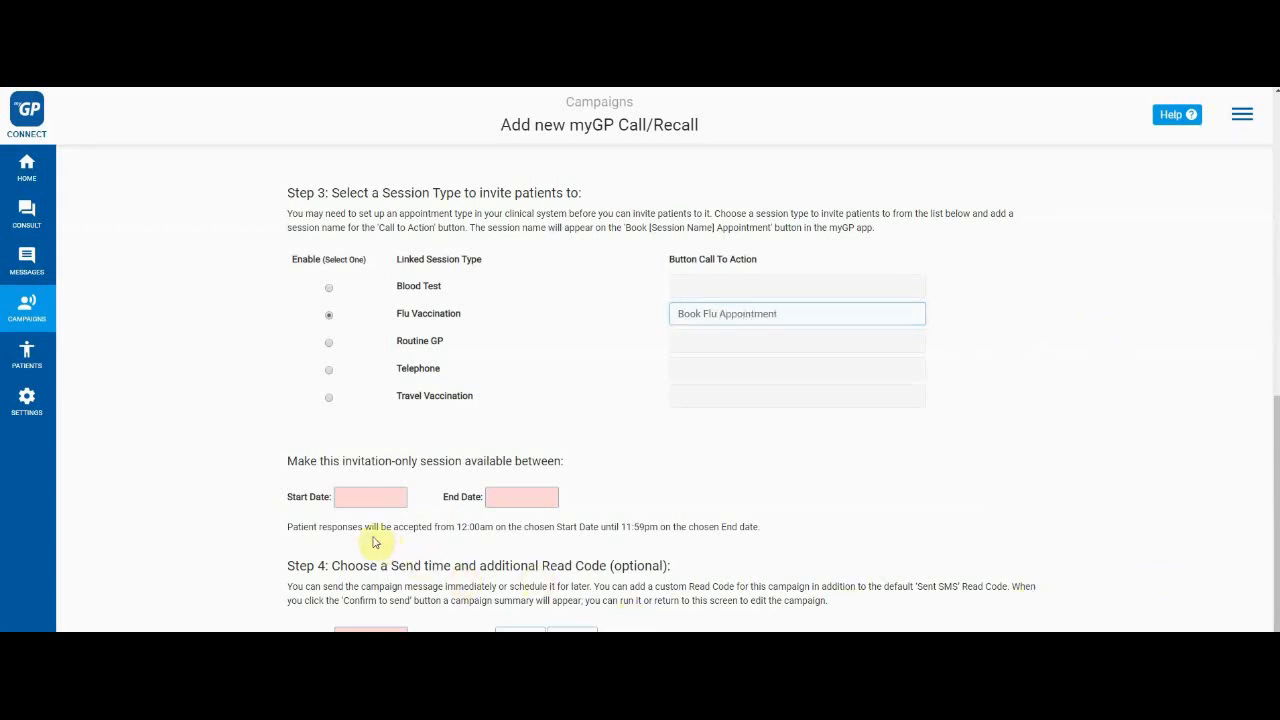
# Make the invitation-only session available from 12/11/2019 to 13/11/2019.
pyautogui.click(369, 502)
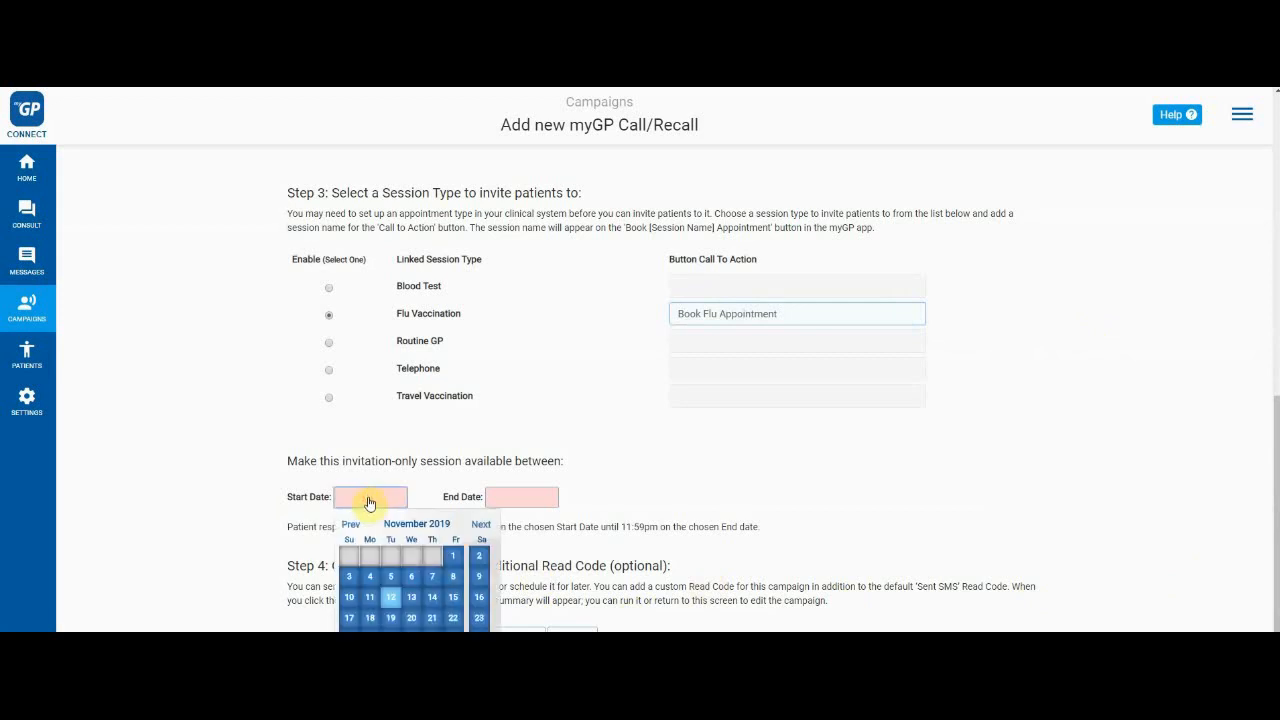
pyautogui.scroll(-1, 369, 502)
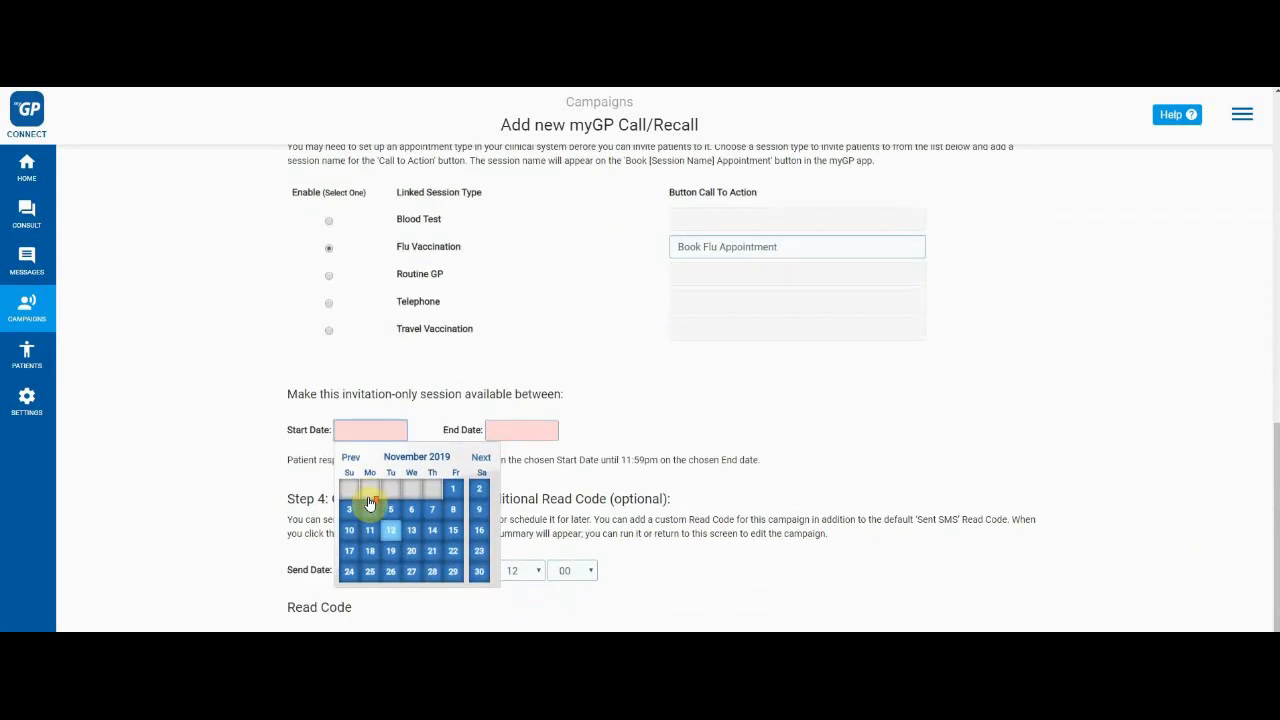
pyautogui.click(563, 522)
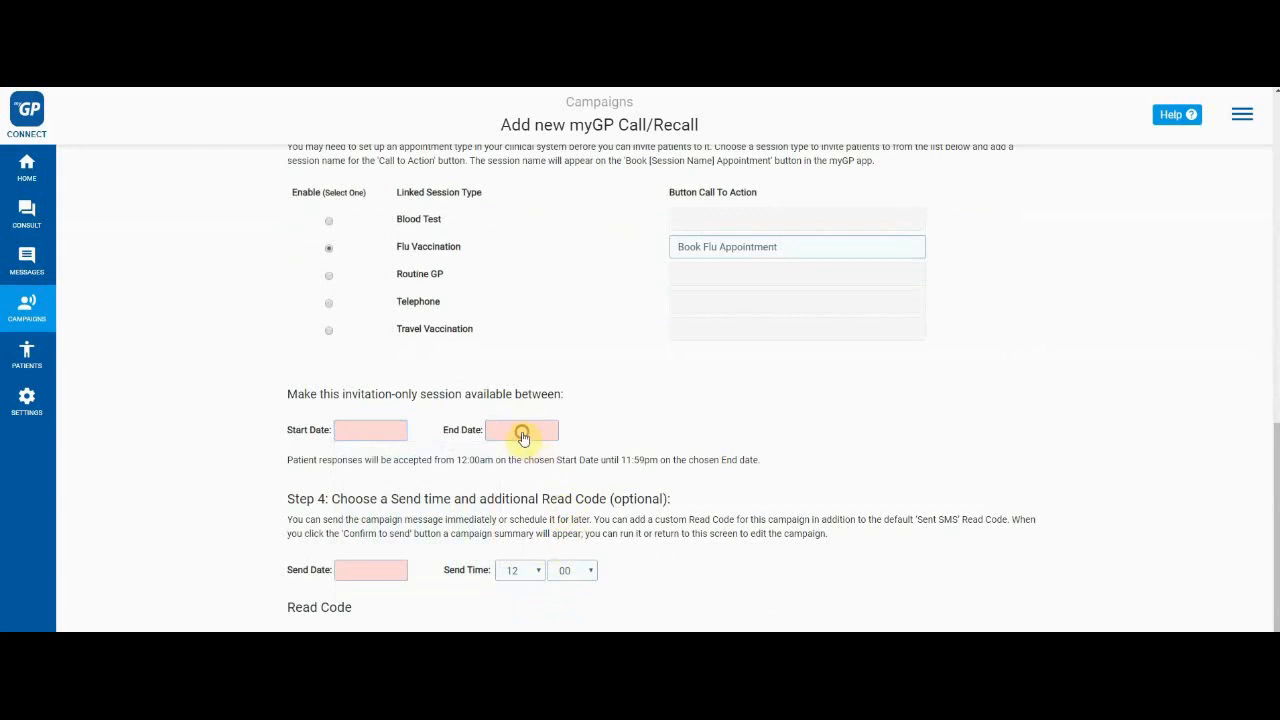
pyautogui.click(522, 437)
pyautogui.click(430, 484)
pyautogui.click(378, 432)
pyautogui.click(390, 532)
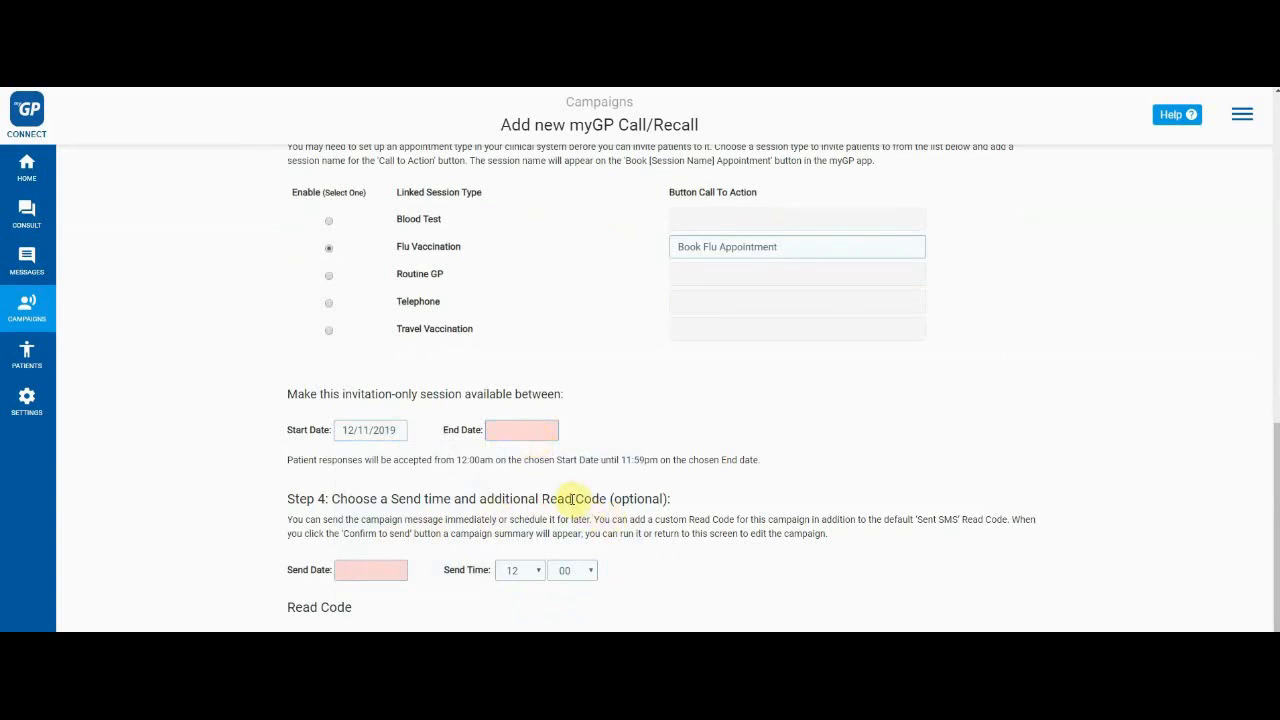
pyautogui.click(539, 440)
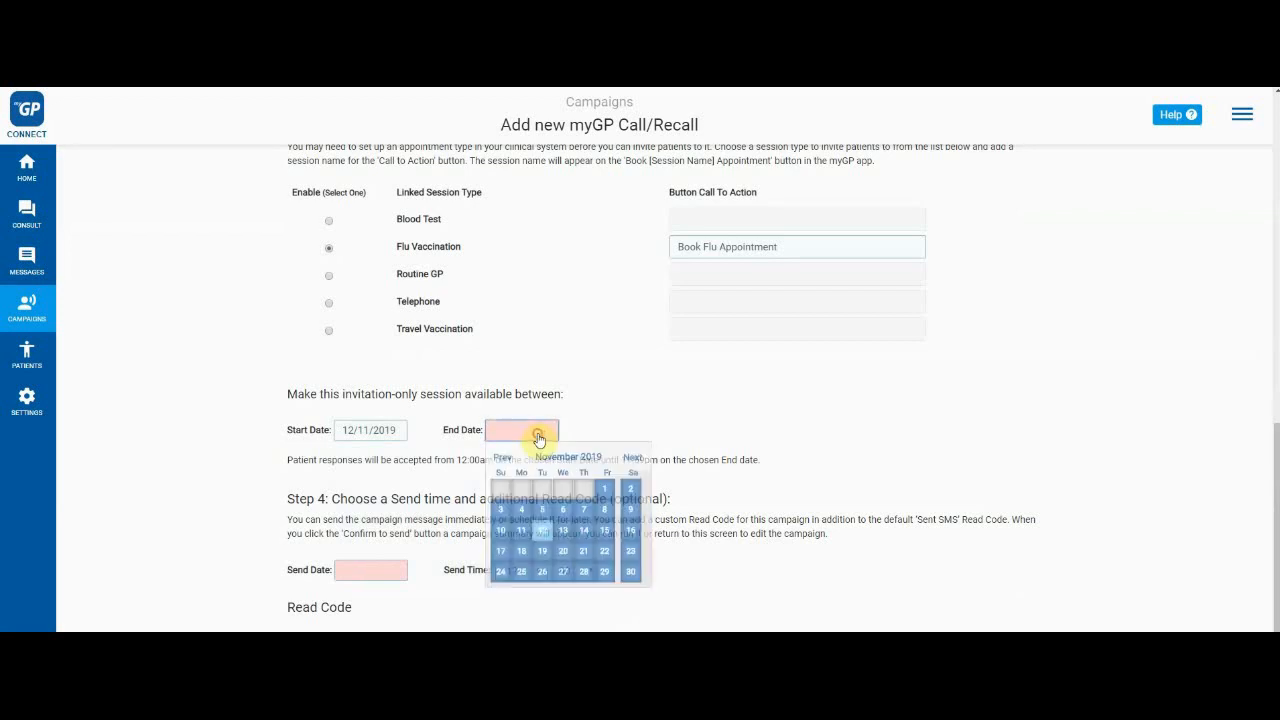
pyautogui.click(567, 533)
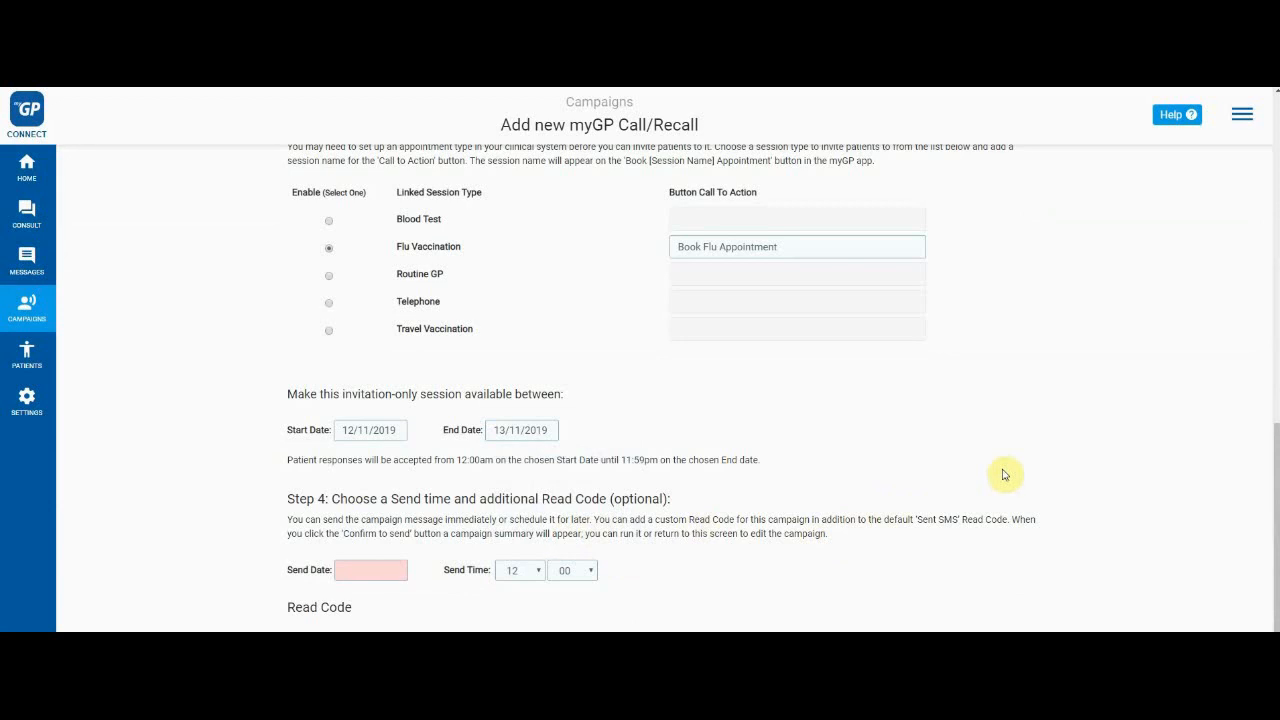
# Schedule the campaign message for 12/11/2019 at 12:00.
pyautogui.scroll(-3, 1175, 560)
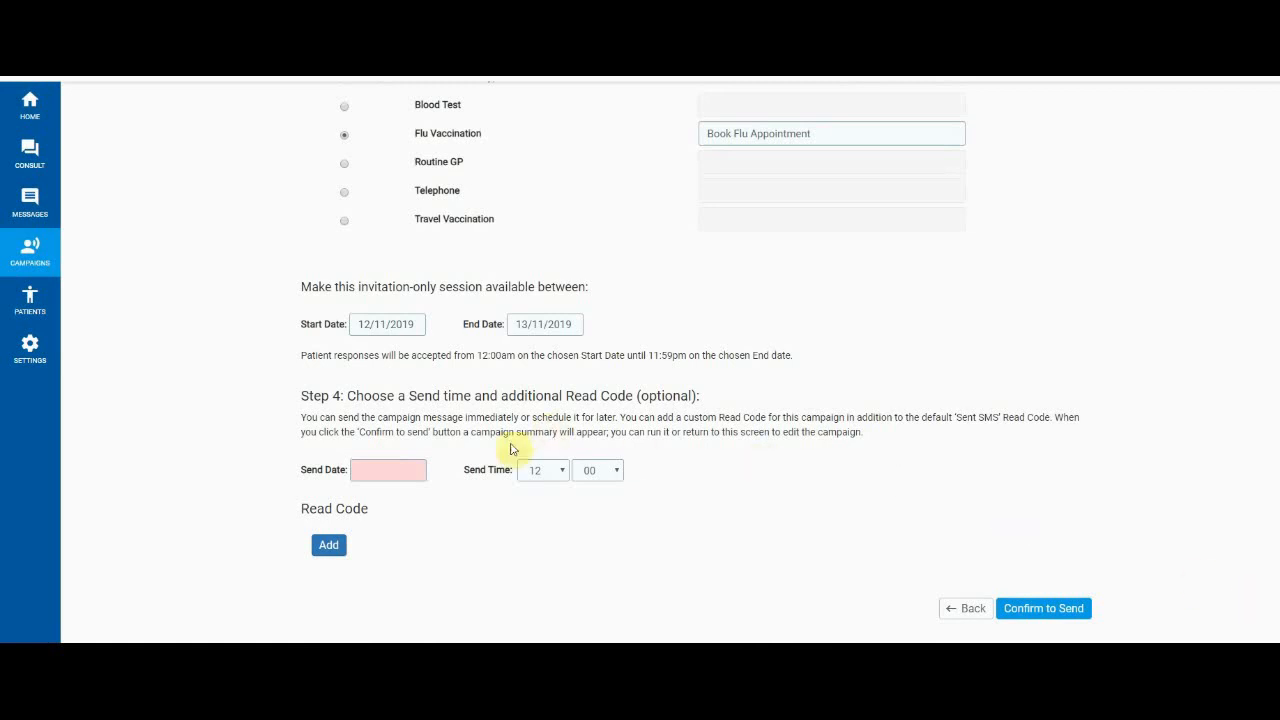
pyautogui.click(412, 470)
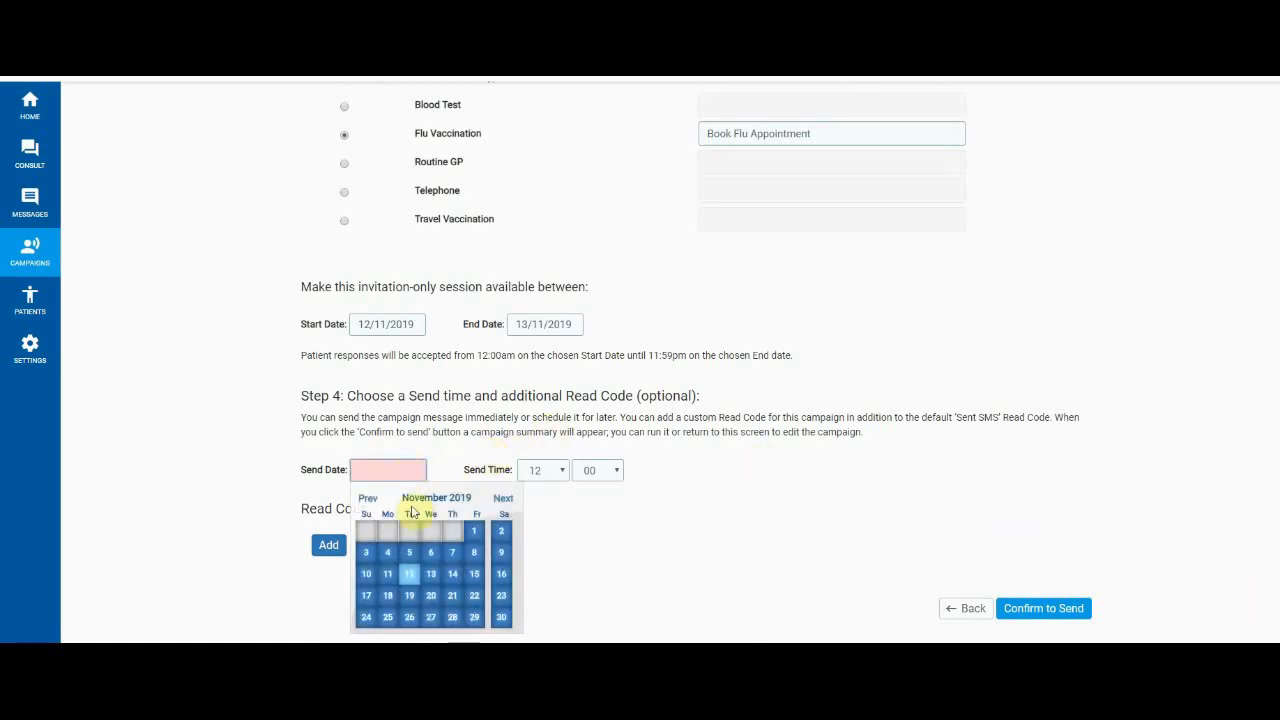
pyautogui.click(408, 577)
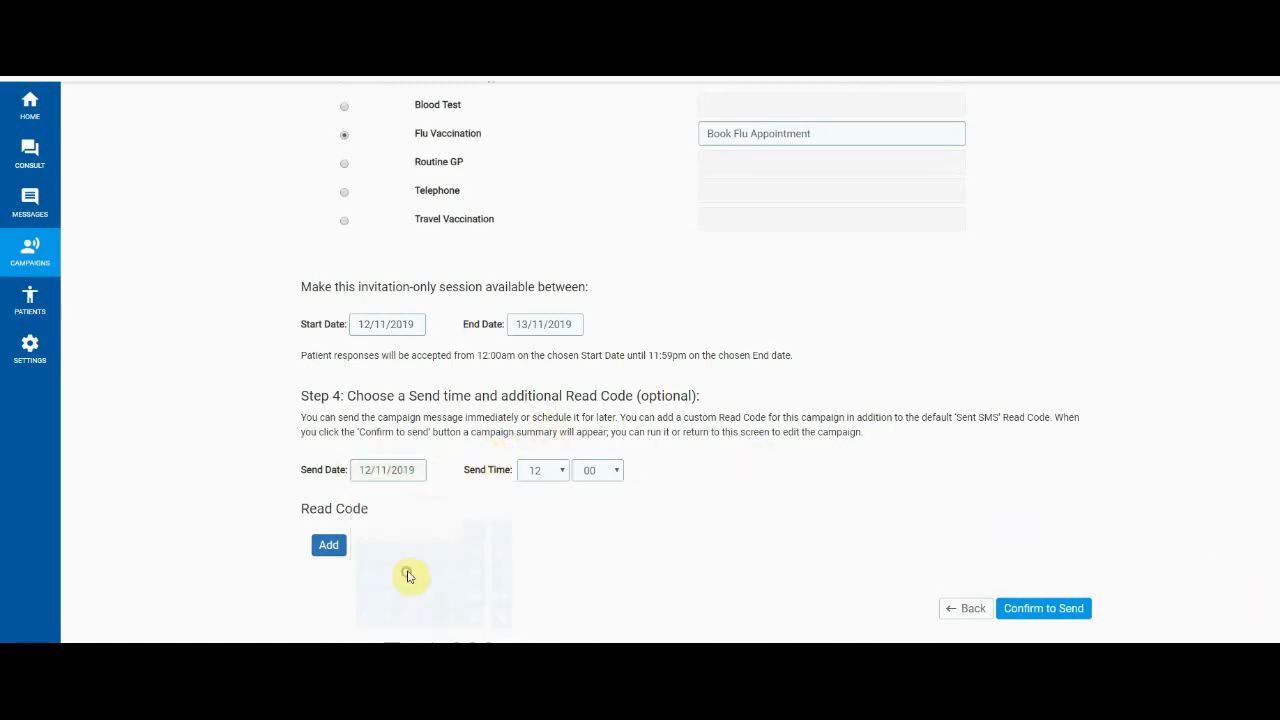
pyautogui.click(562, 474)
pyautogui.click(543, 359)
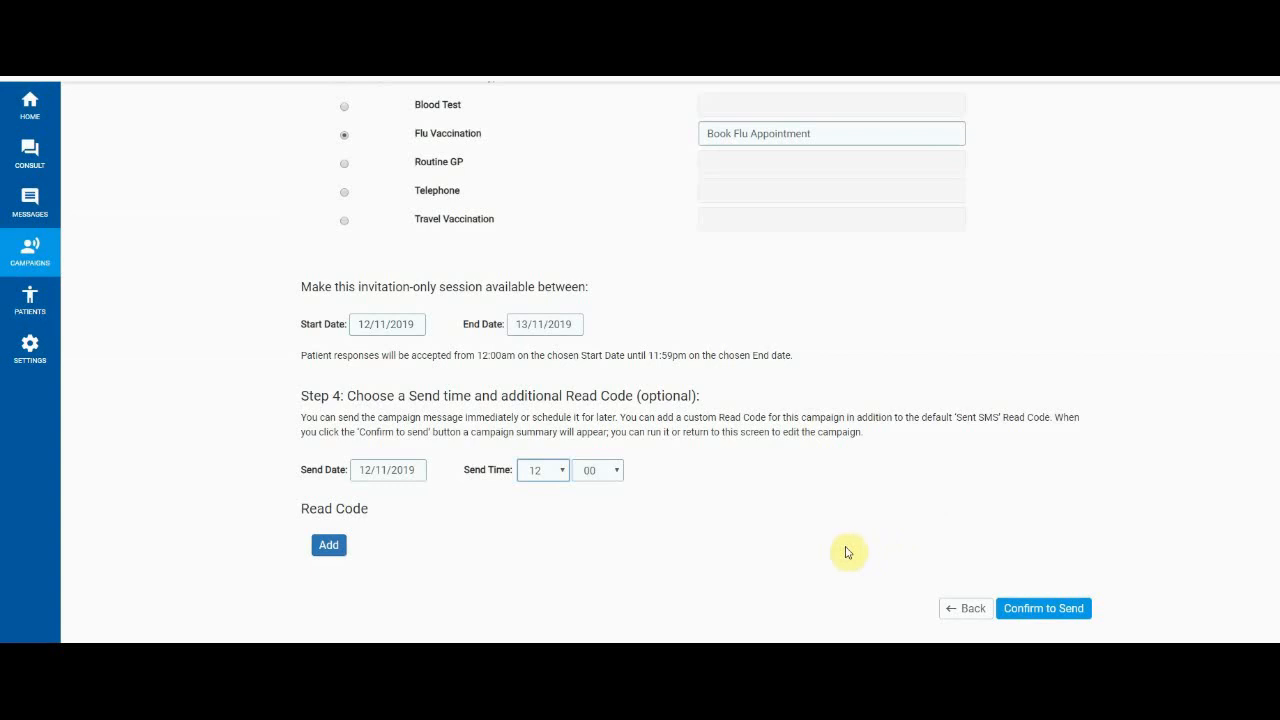
# Add the national Read Code 9OXC1 (Influenza vaccination invitation first short message service text message sent) to the campaign.
pyautogui.click(329, 551)
pyautogui.scroll(-2, 630, 557)
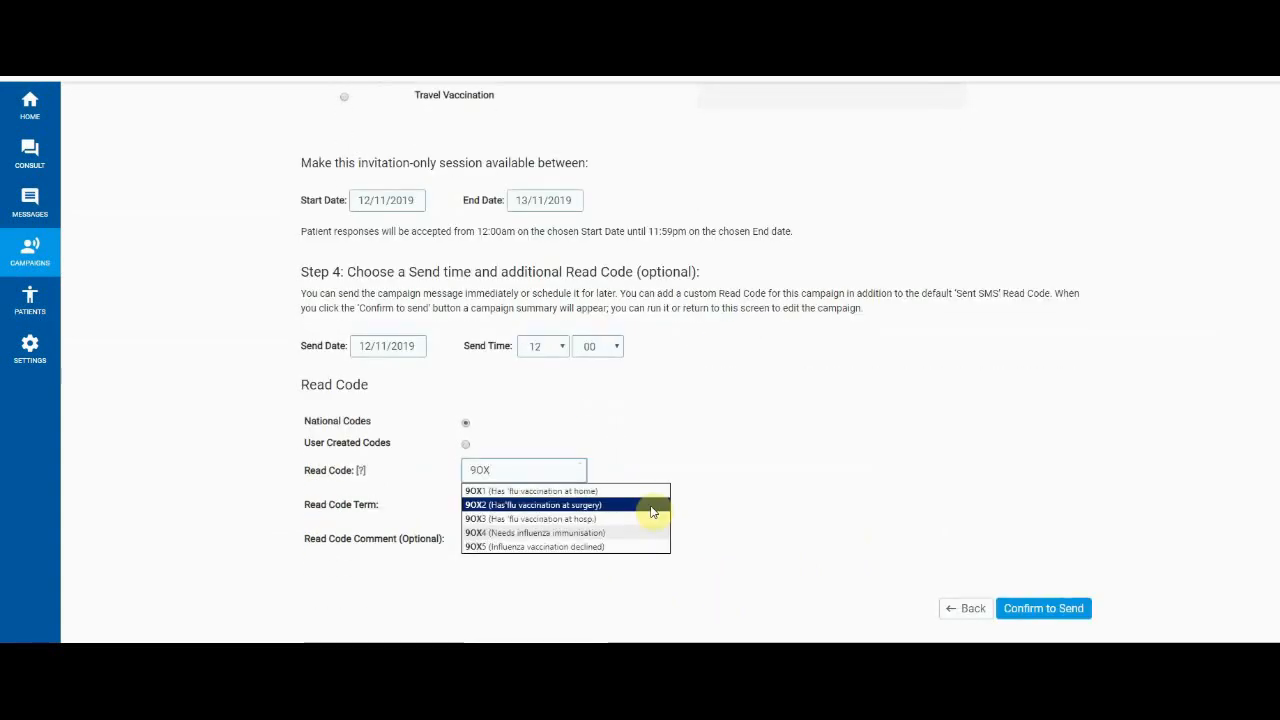
pyautogui.write('C')
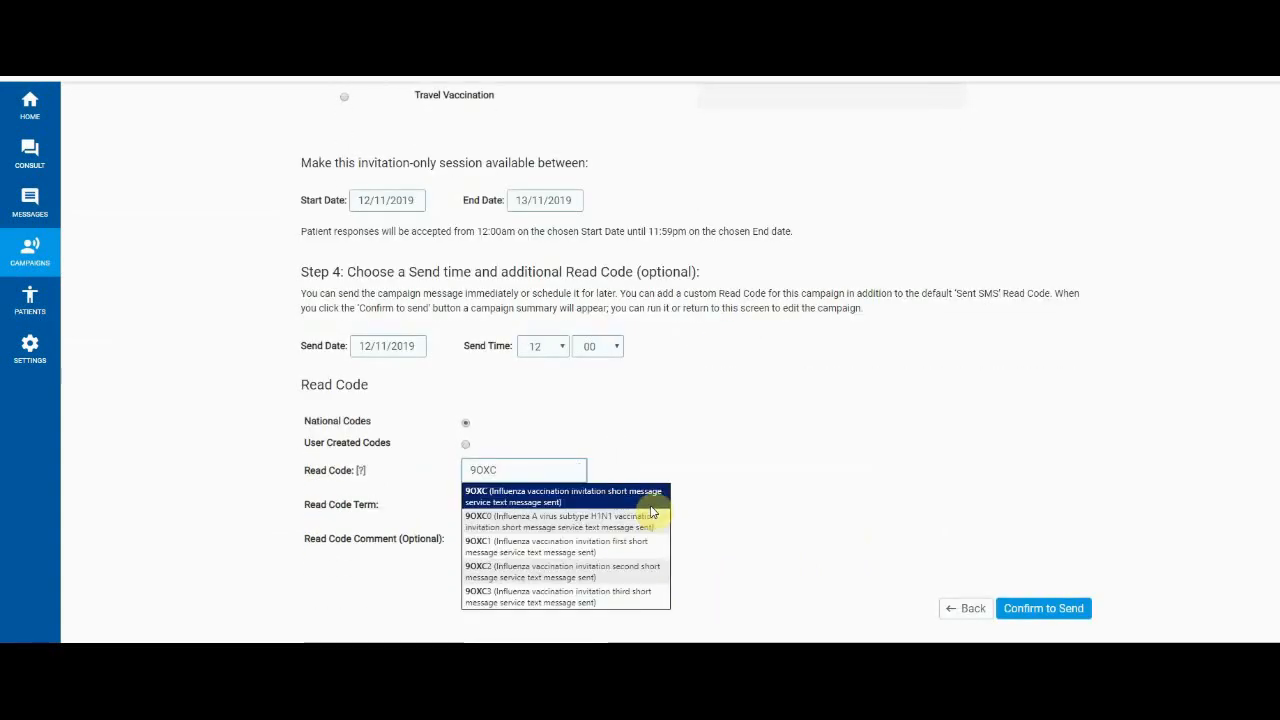
pyautogui.write('1')
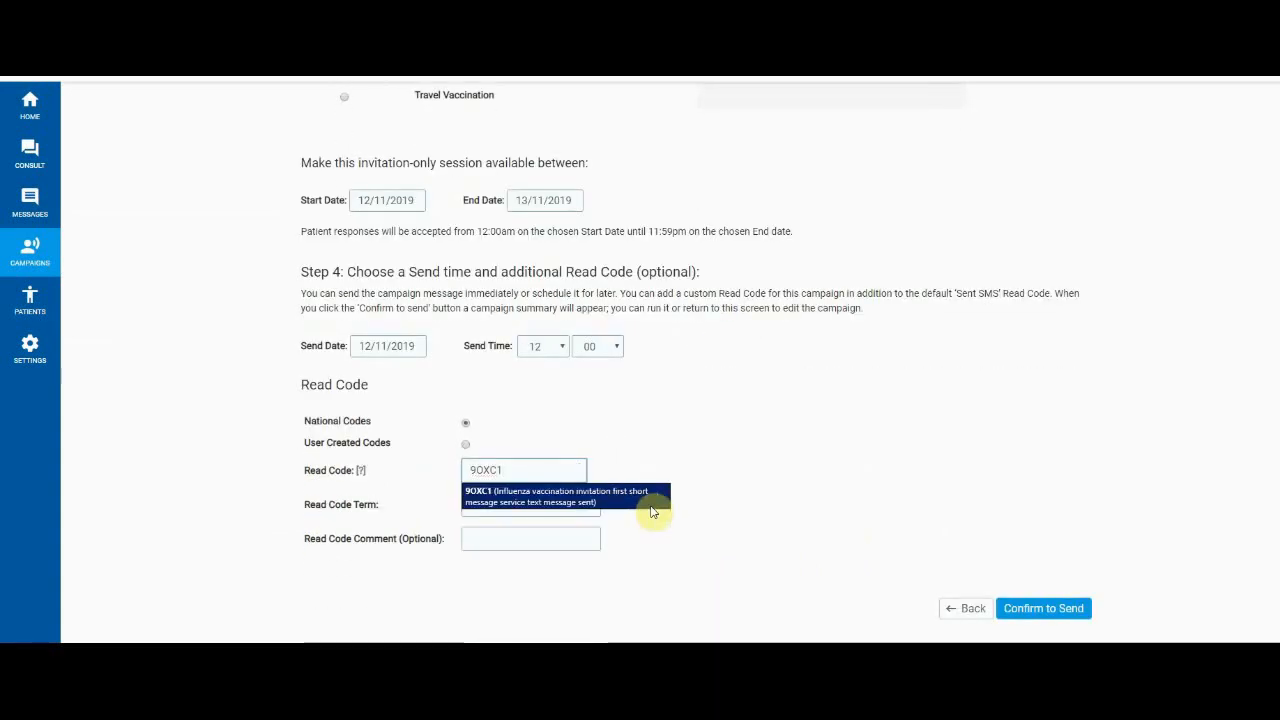
pyautogui.click(592, 502)
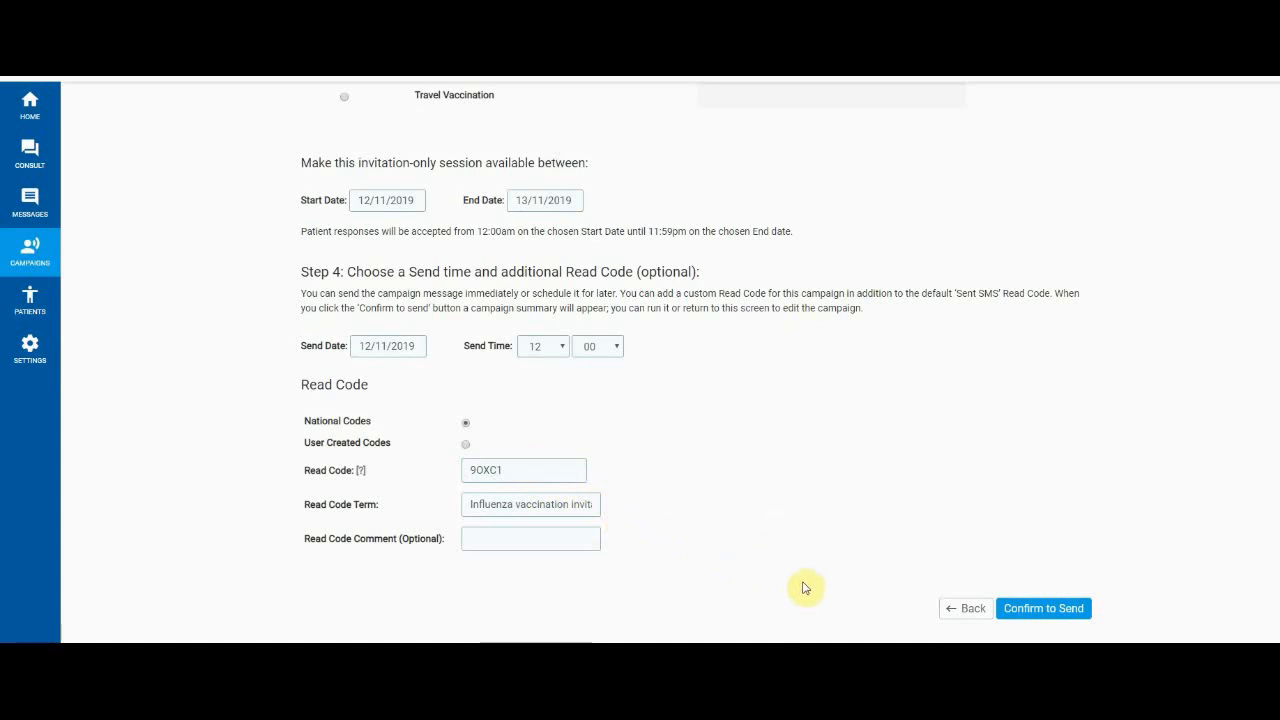
# Confirm the campaign and send it from the message summary.
pyautogui.click(1050, 609)
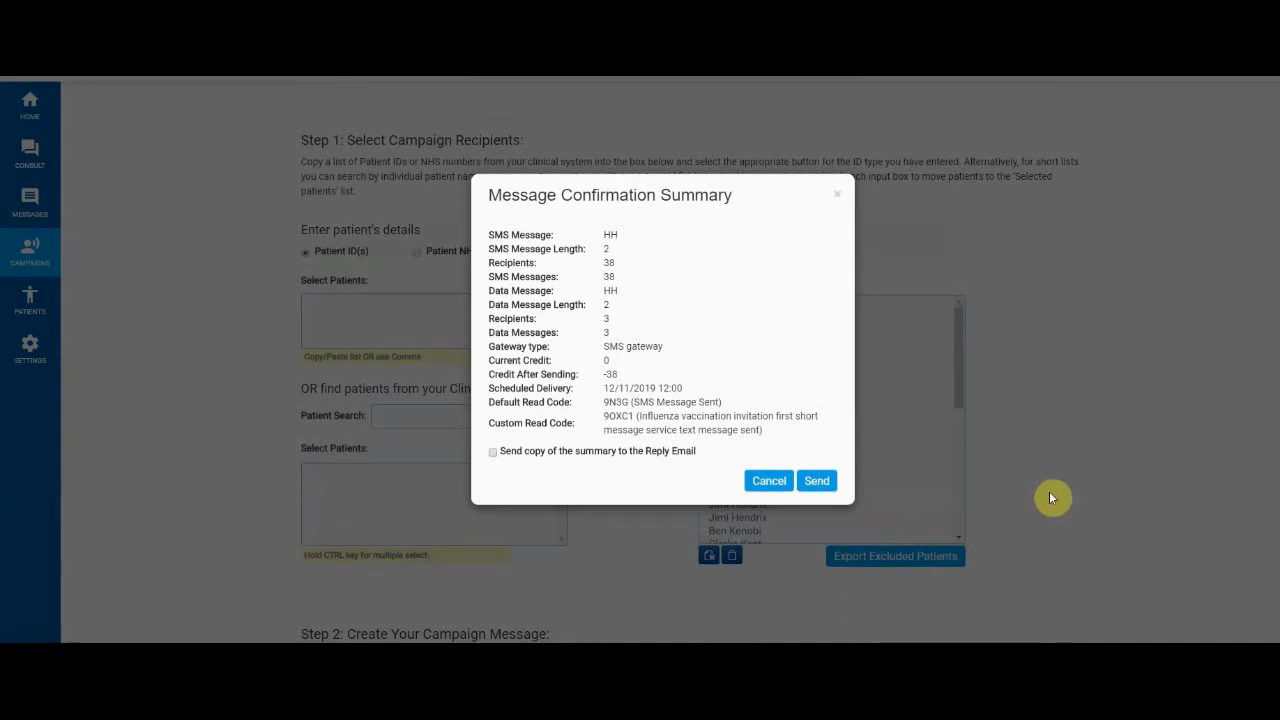
pyautogui.click(815, 482)
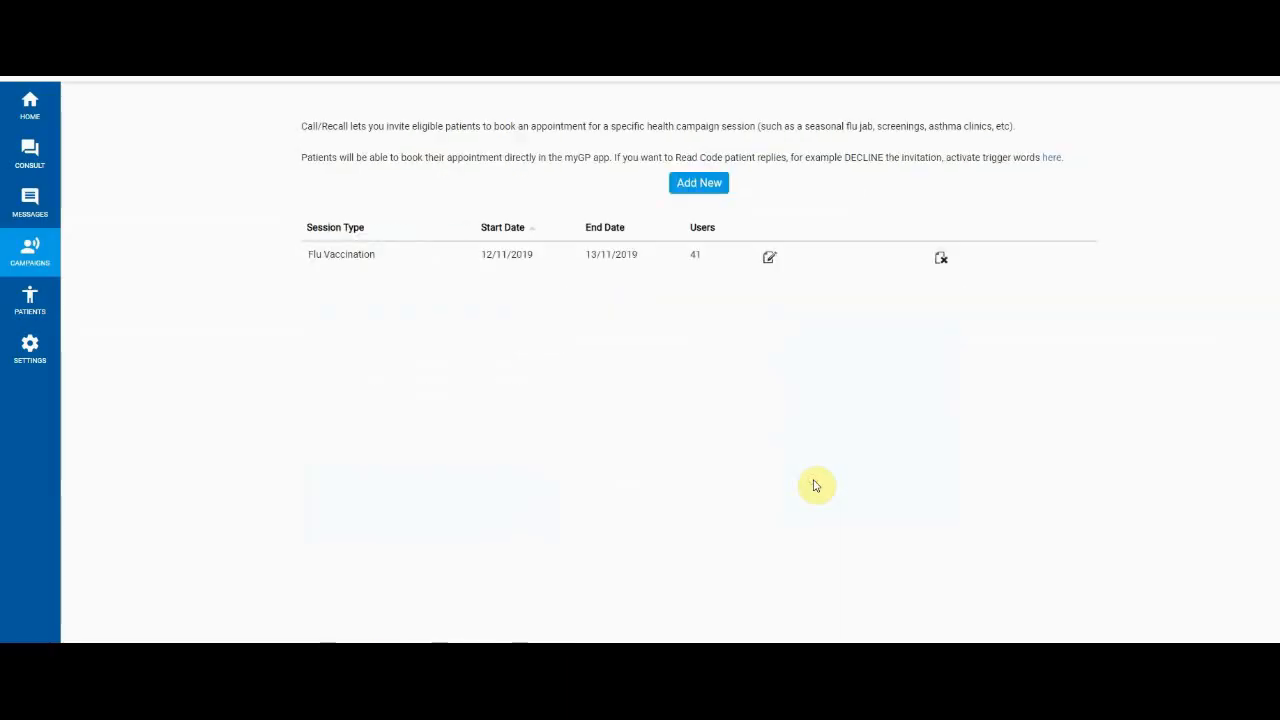